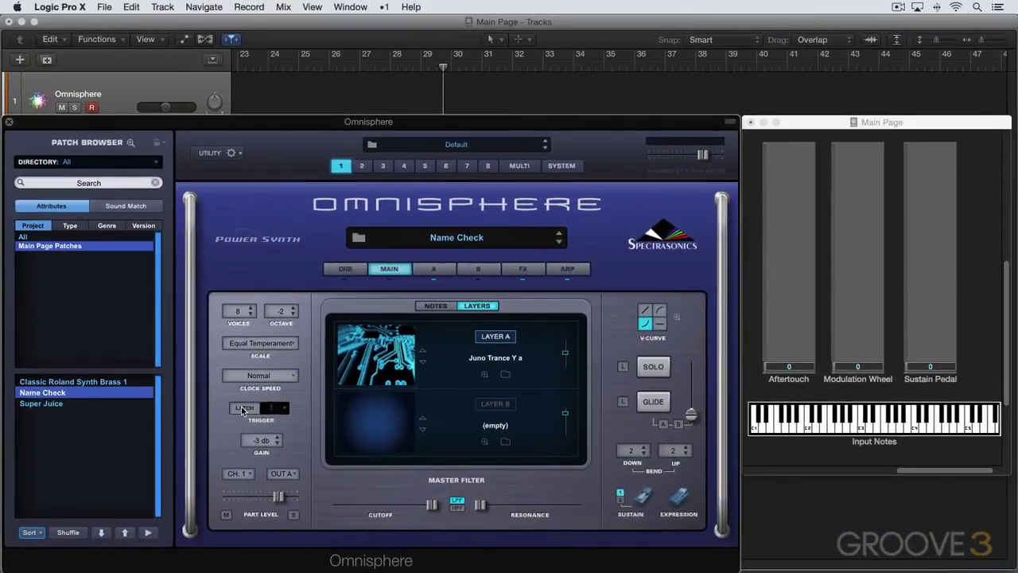
{"action": "left_click", "coordinate": [244, 408]}
{"action": "left_click", "coordinate": [243, 410]}
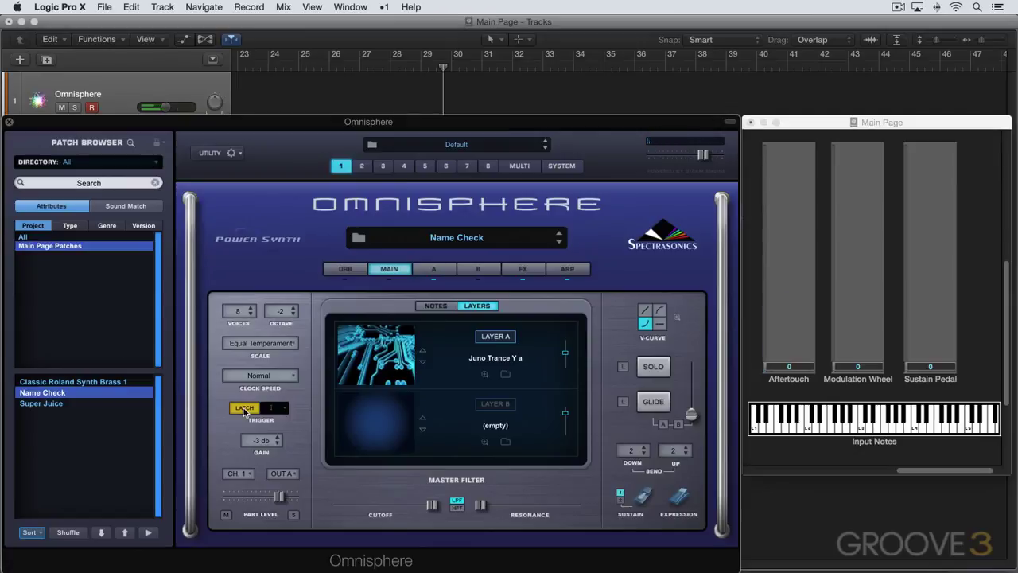
{"action": "left_click", "coordinate": [243, 410]}
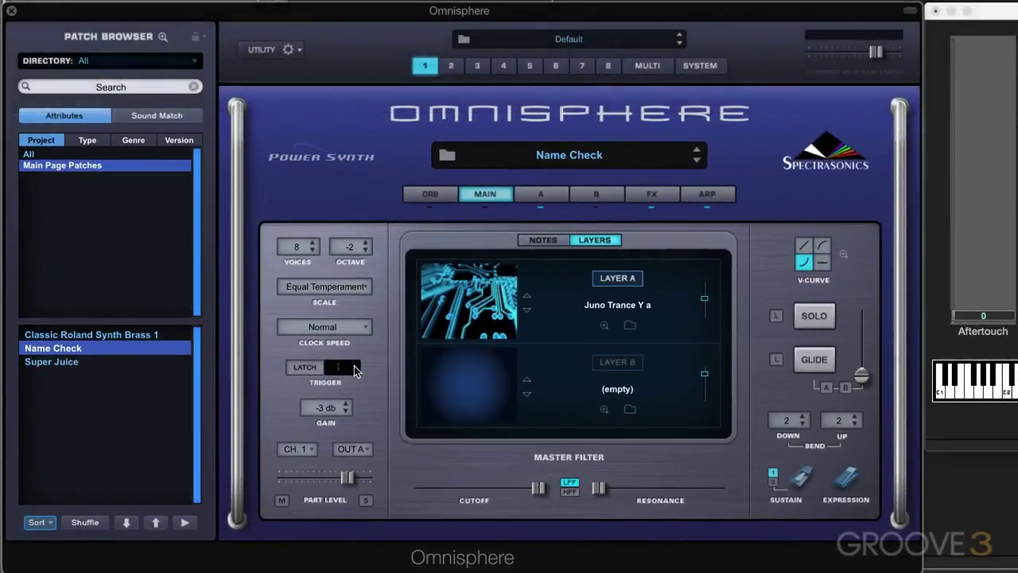
{"action": "left_click", "coordinate": [355, 370]}
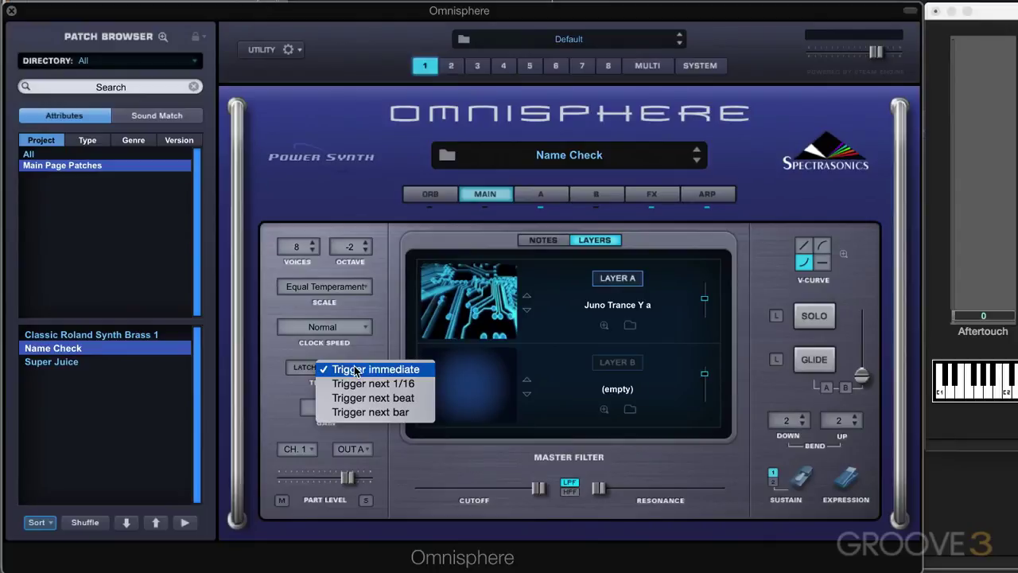
{"action": "left_click", "coordinate": [388, 400]}
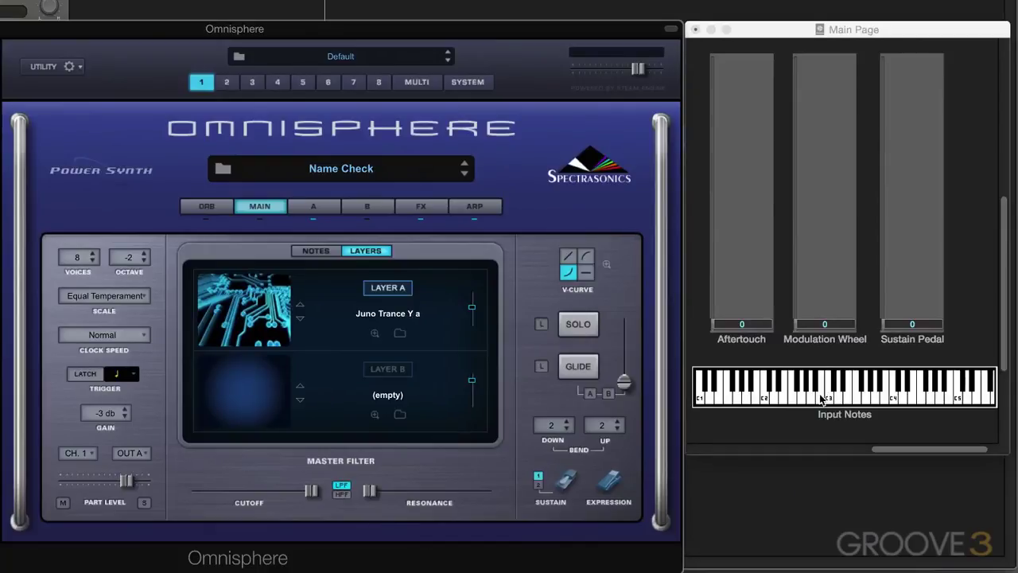
{"action": "left_click", "coordinate": [124, 381]}
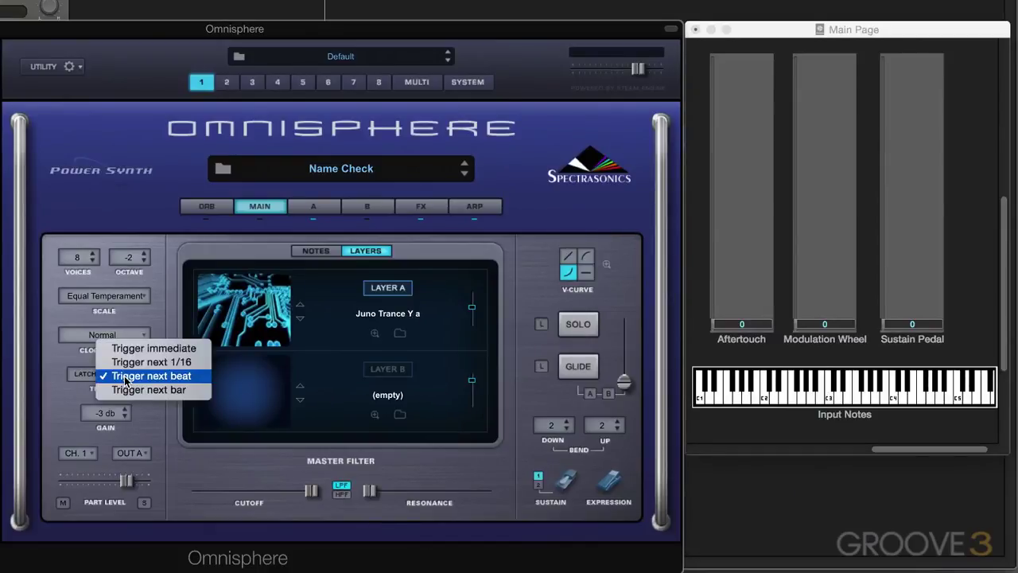
{"action": "left_click", "coordinate": [153, 294]}
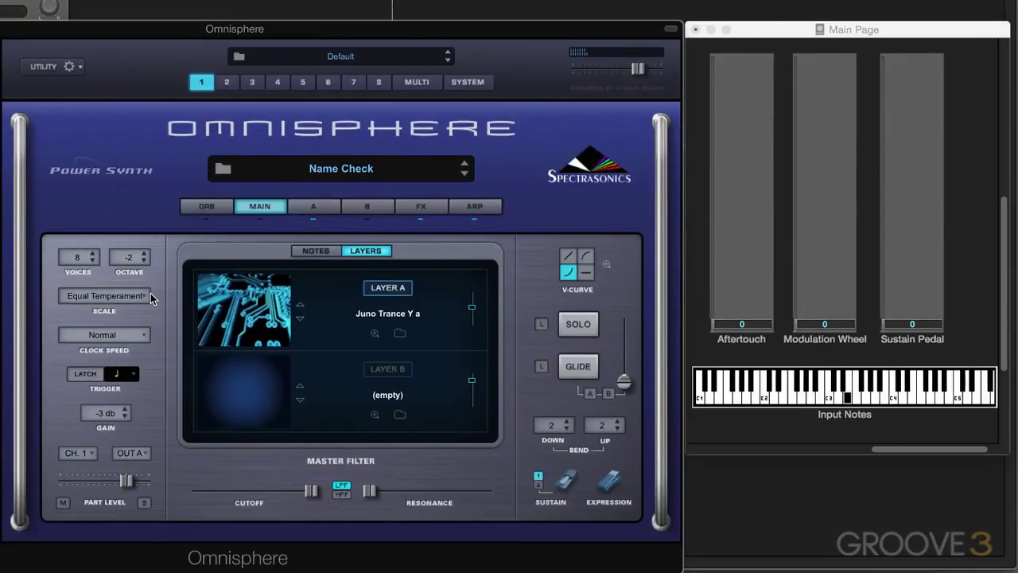
{"action": "left_click", "coordinate": [119, 373]}
{"action": "left_click", "coordinate": [131, 389]}
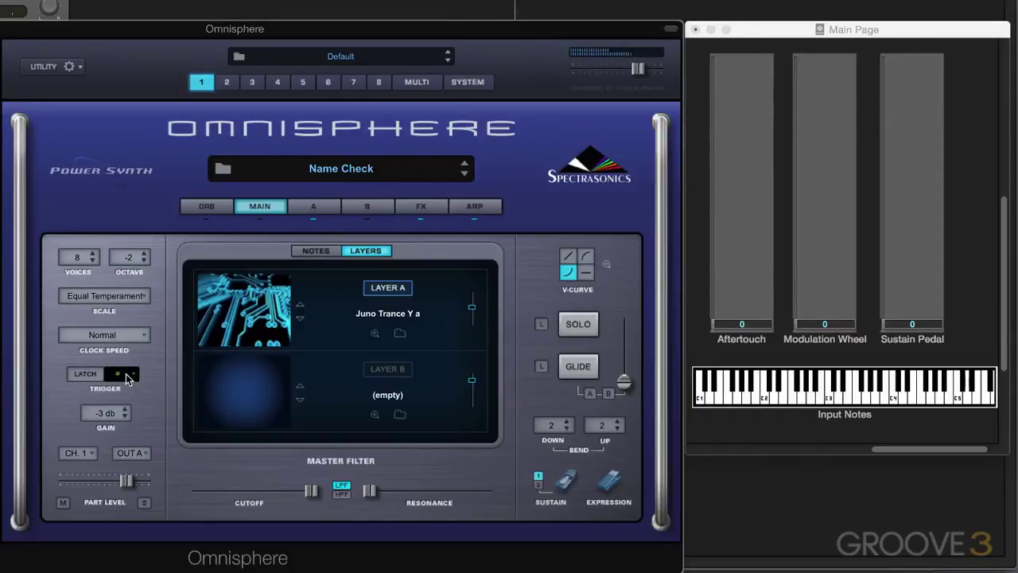
{"action": "left_click", "coordinate": [131, 377]}
{"action": "left_click", "coordinate": [131, 335]}
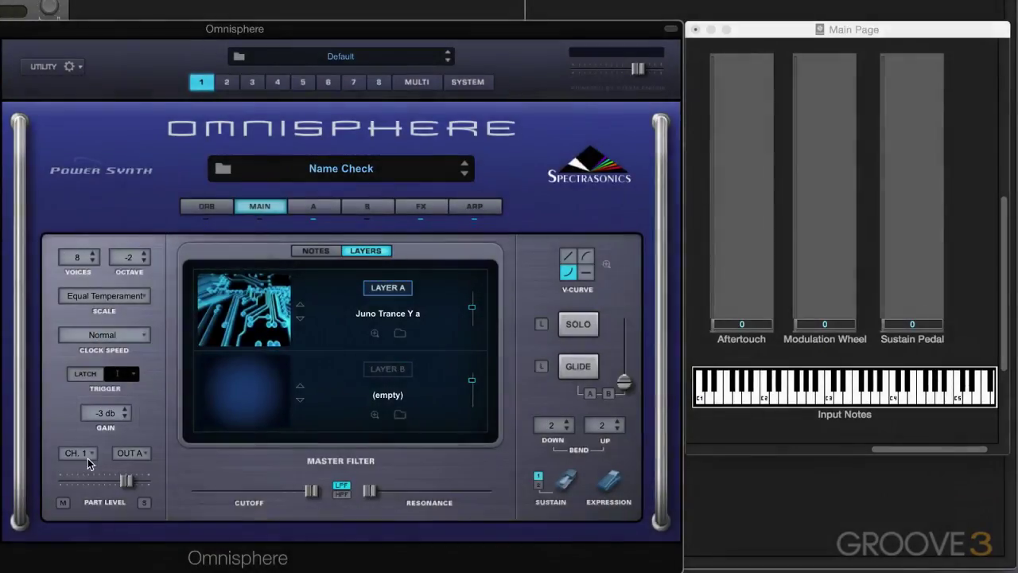
Keep the Name Check part on MIDI channel 1 and audio output A
{"action": "left_click", "coordinate": [89, 454]}
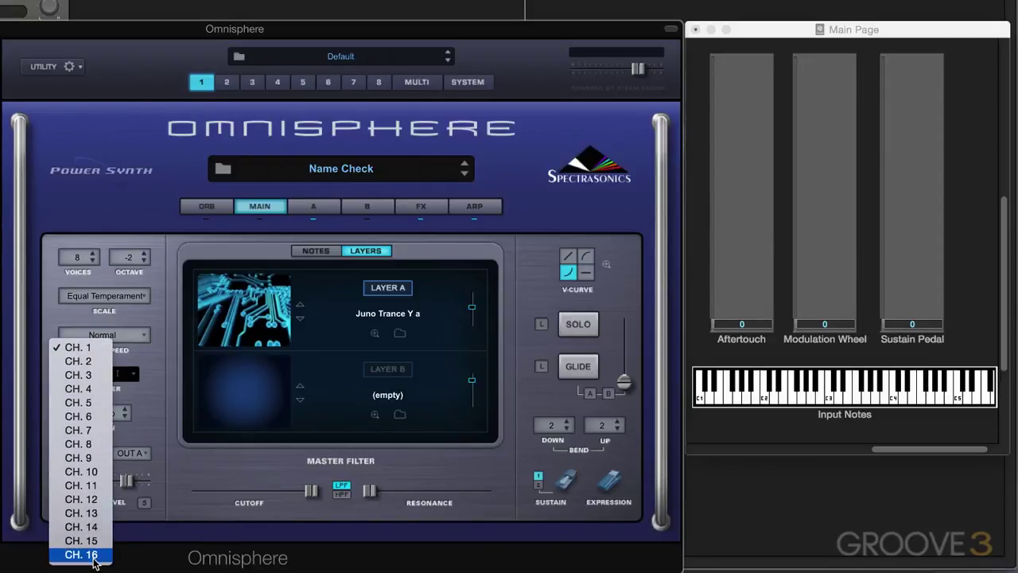
{"action": "left_click", "coordinate": [148, 405]}
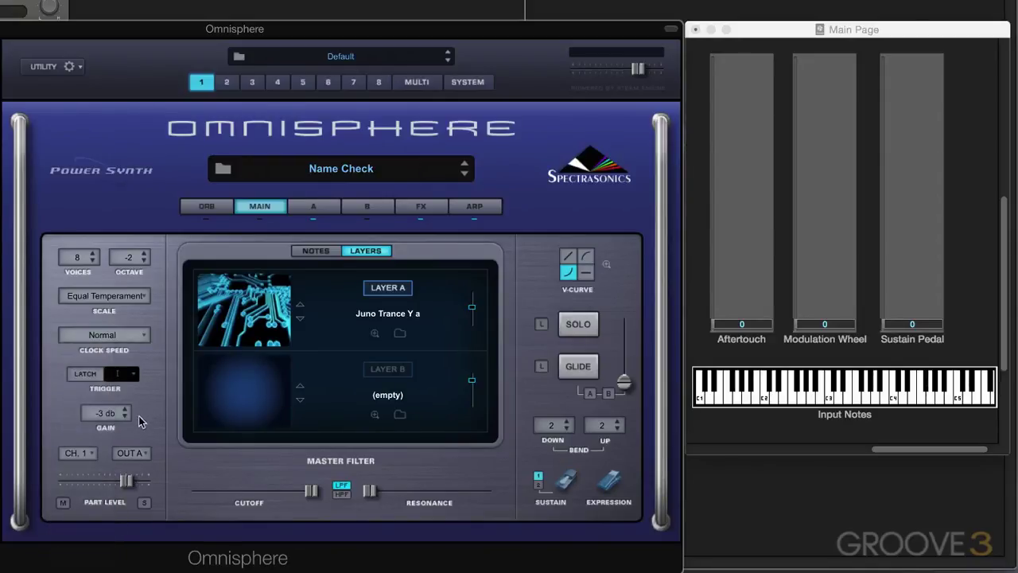
{"action": "left_click", "coordinate": [146, 455]}
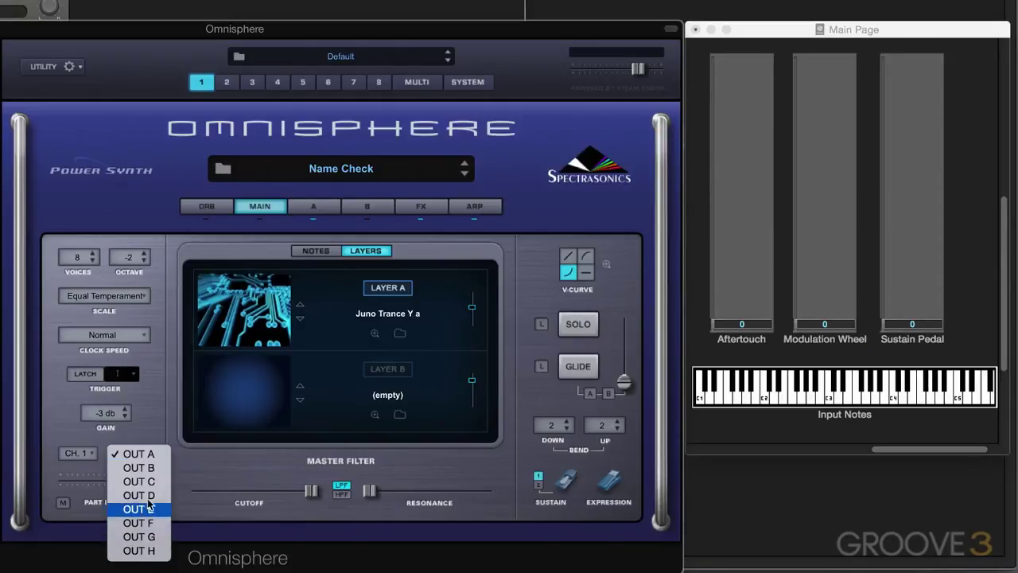
{"action": "left_click", "coordinate": [155, 429]}
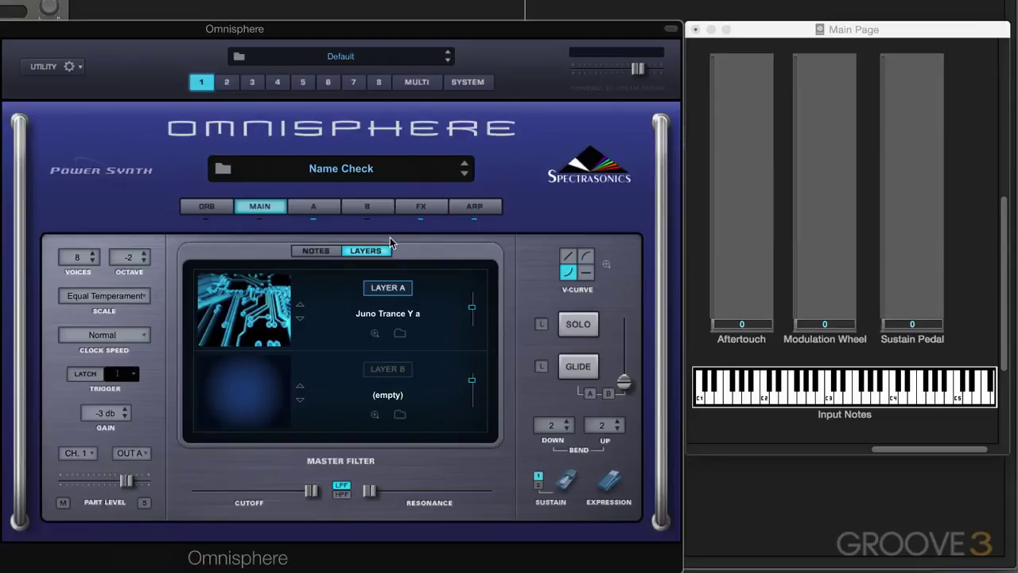
Check the Multi mixer, then nudge part 1's level up to about -2.12 dB
{"action": "left_click", "coordinate": [417, 82]}
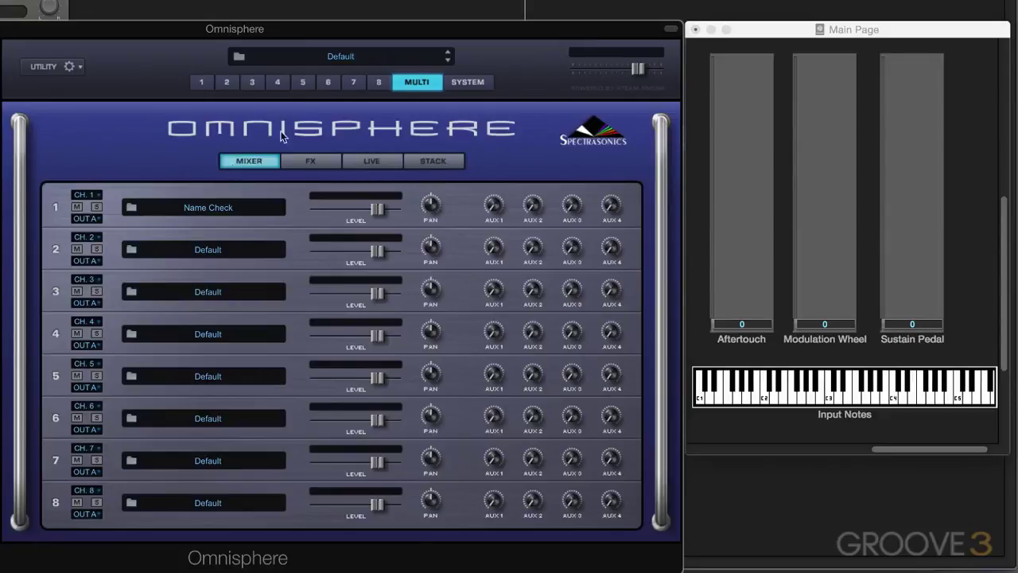
{"action": "left_click", "coordinate": [204, 84]}
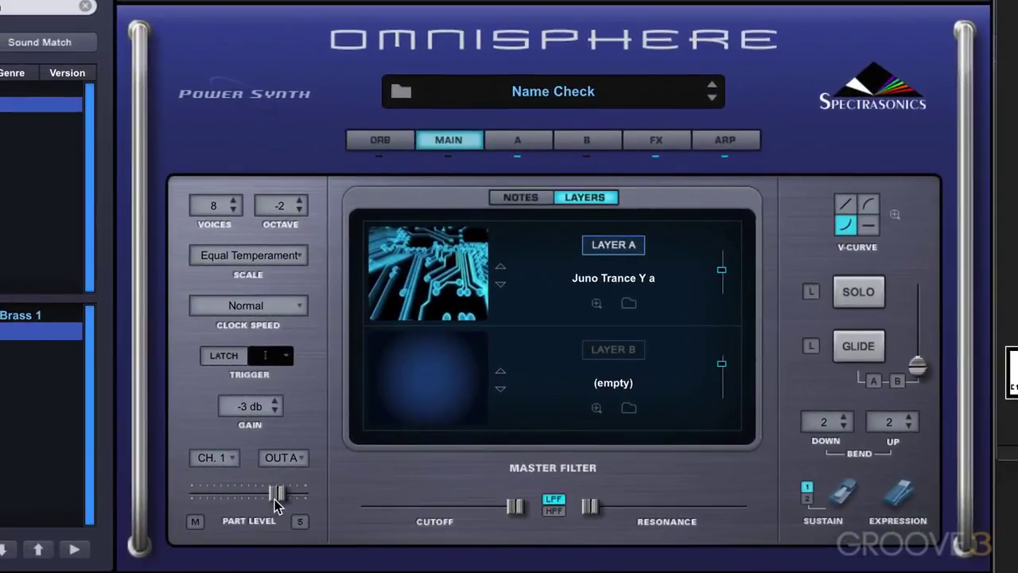
{"action": "mouse_move", "coordinate": [275, 492]}
{"action": "left_click_drag", "start_coordinate": [265, 497], "coordinate": [267, 499]}
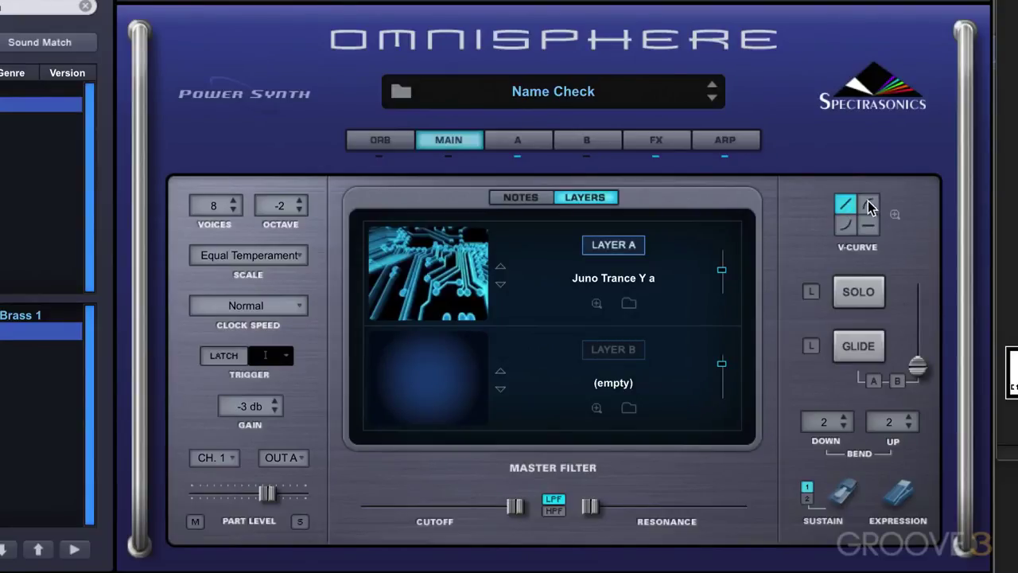
Switch to the exponential velocity curve and show it in the enlarged editor
{"action": "left_click", "coordinate": [845, 227]}
{"action": "left_click", "coordinate": [895, 216]}
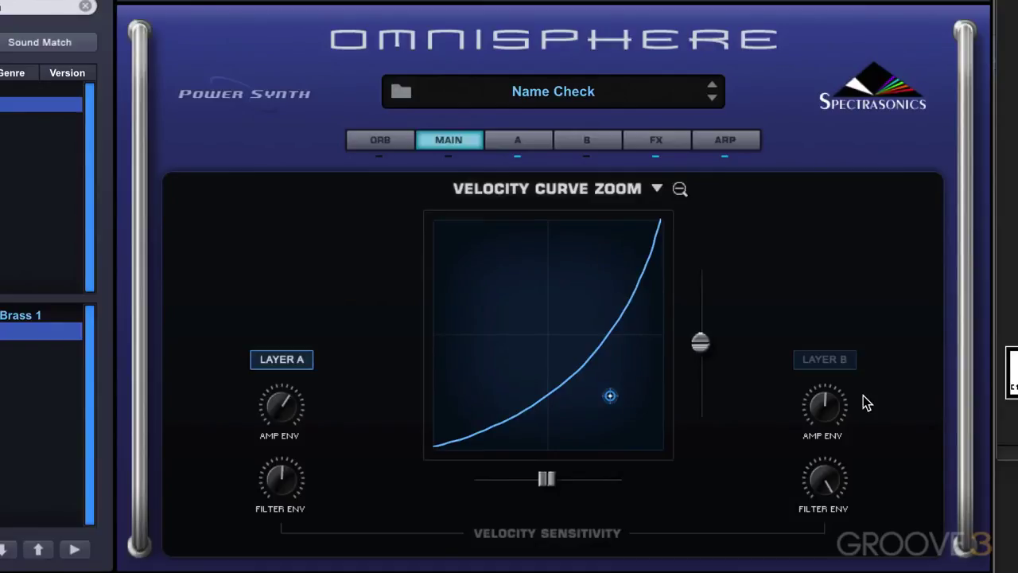
Bend the velocity curve into a nearly straight line and fine-tune its sensitivity
{"action": "left_click", "coordinate": [657, 188]}
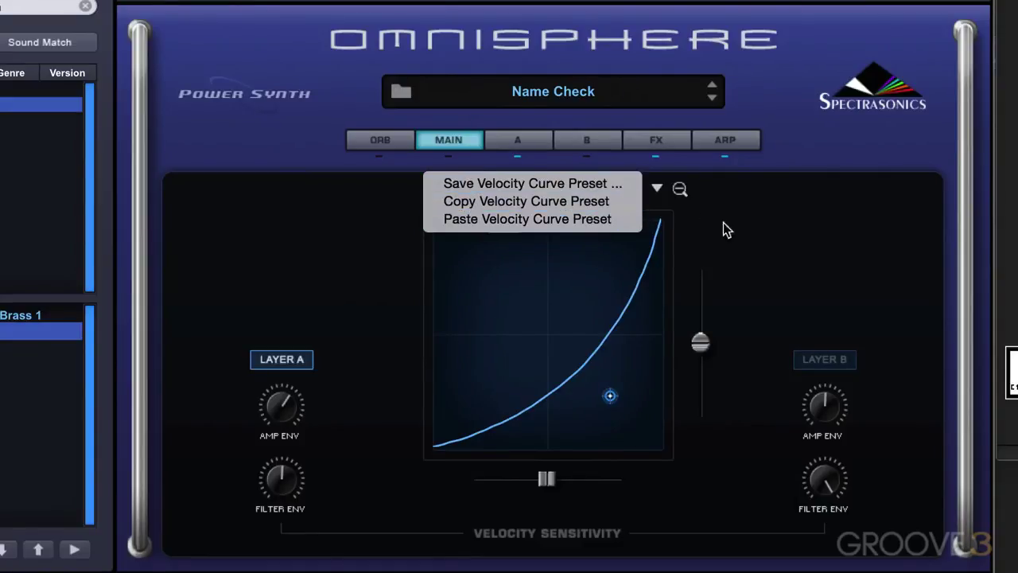
{"action": "left_click", "coordinate": [793, 235]}
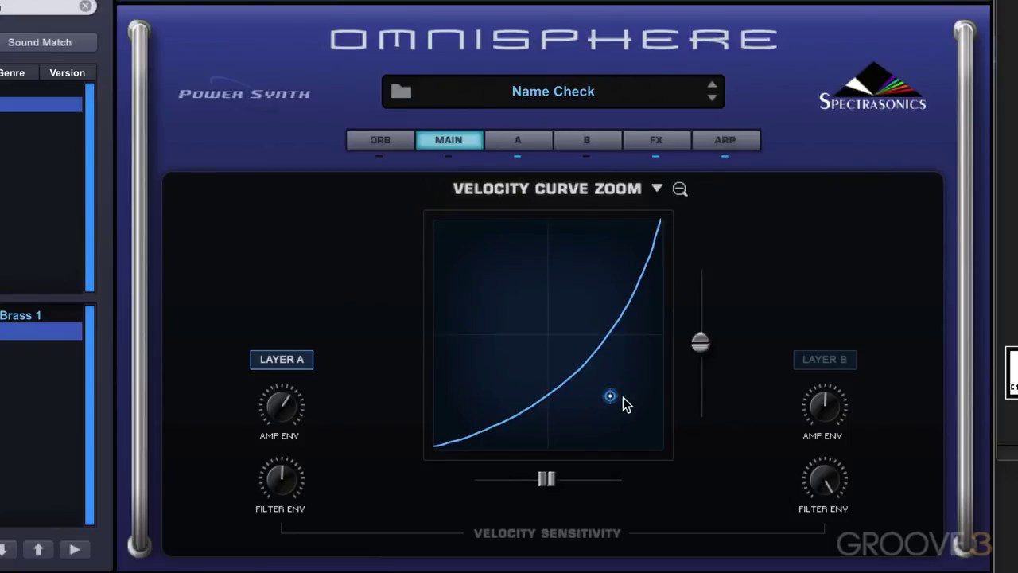
{"action": "left_click_drag", "start_coordinate": [615, 402], "coordinate": [544, 340]}
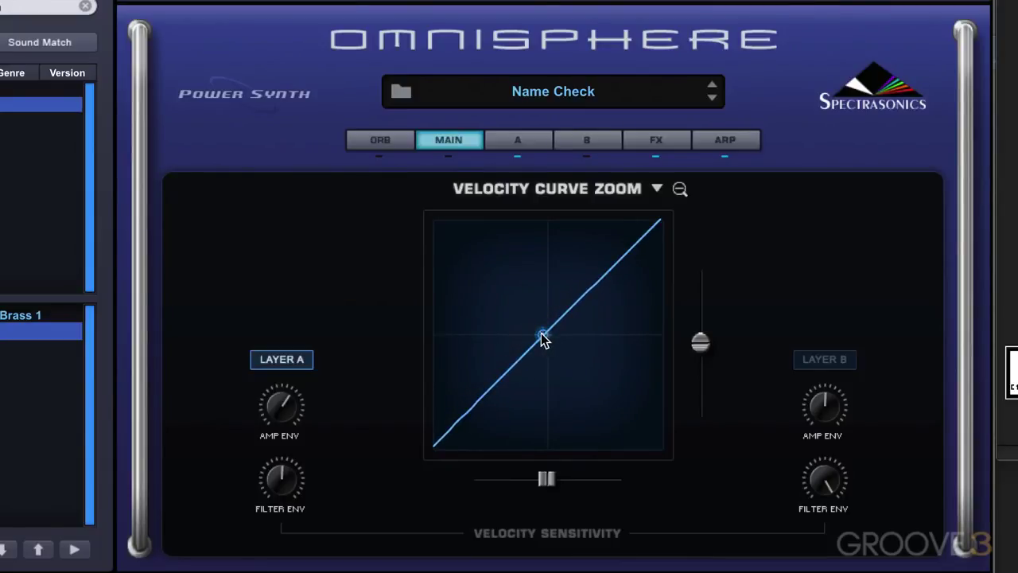
{"action": "mouse_move", "coordinate": [551, 479]}
{"action": "left_mouse_down"}
{"action": "mouse_move", "coordinate": [511, 483]}
{"action": "mouse_move", "coordinate": [593, 482]}
{"action": "mouse_move", "coordinate": [541, 480]}
{"action": "mouse_move", "coordinate": [553, 480]}
{"action": "left_mouse_up"}
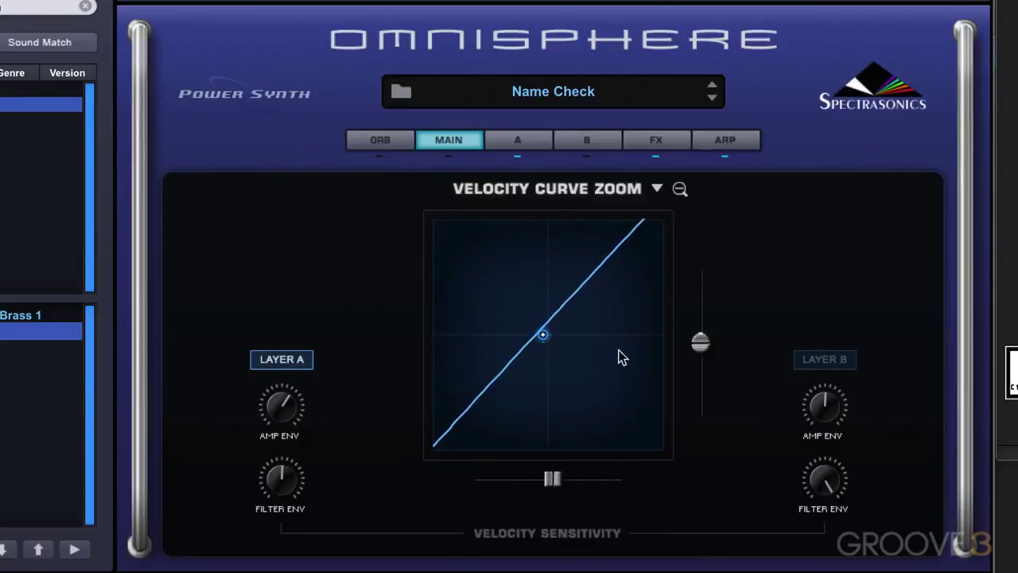
{"action": "mouse_move", "coordinate": [697, 344]}
{"action": "left_mouse_down"}
{"action": "mouse_move", "coordinate": [697, 319]}
{"action": "mouse_move", "coordinate": [696, 388]}
{"action": "mouse_move", "coordinate": [698, 330]}
{"action": "mouse_move", "coordinate": [697, 364]}
{"action": "left_mouse_up"}
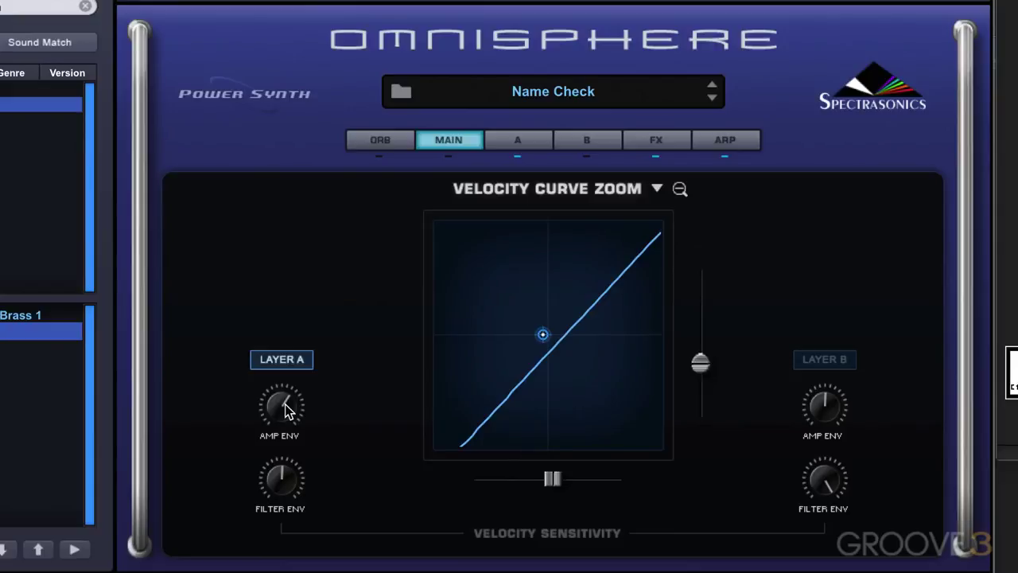
Lower Layer A's envelope sensitivities (filter near 0.510), apply the curve to Layers A and B
{"action": "left_click_drag", "start_coordinate": [285, 406], "coordinate": [267, 415]}
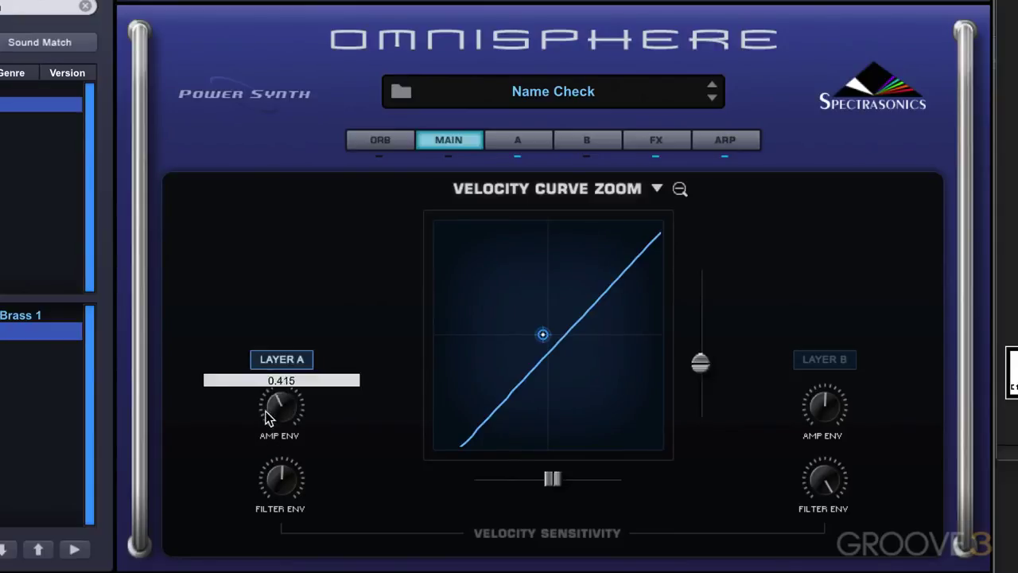
{"action": "mouse_move", "coordinate": [278, 477]}
{"action": "left_mouse_down"}
{"action": "mouse_move", "coordinate": [275, 493]}
{"action": "mouse_move", "coordinate": [272, 469]}
{"action": "left_mouse_up"}
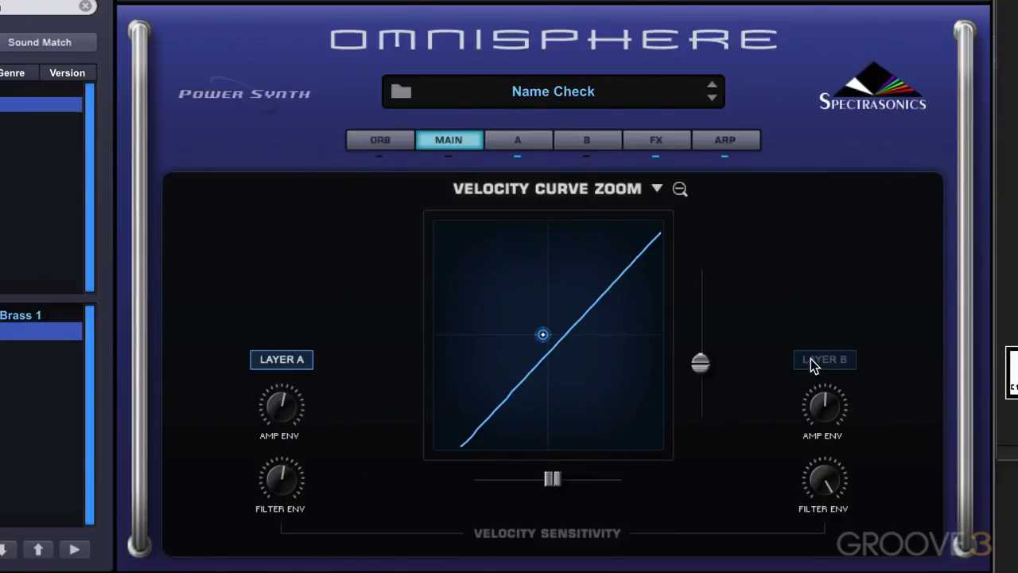
{"action": "left_click", "coordinate": [285, 362]}
{"action": "left_click", "coordinate": [836, 366]}
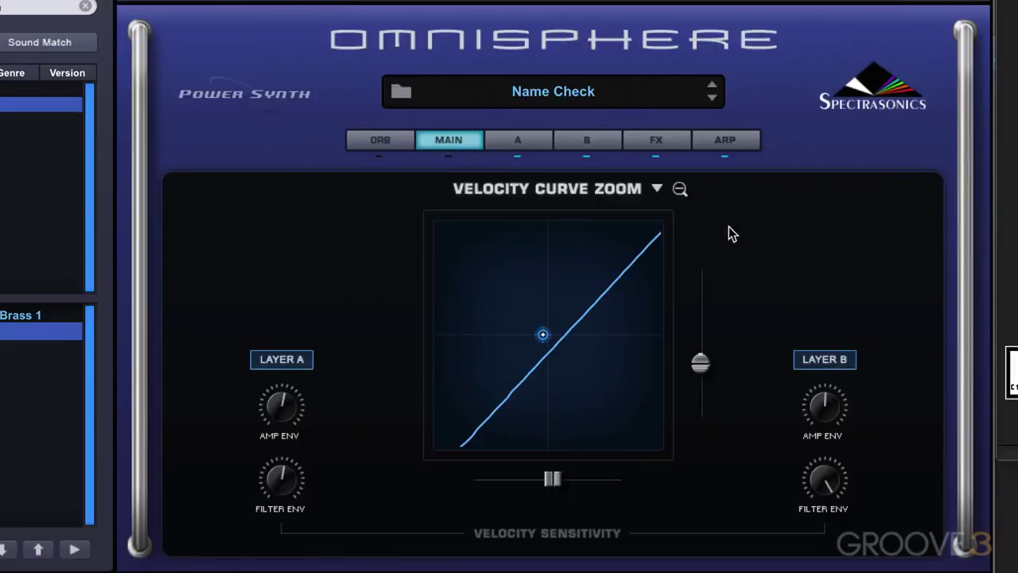
{"action": "left_click", "coordinate": [681, 189]}
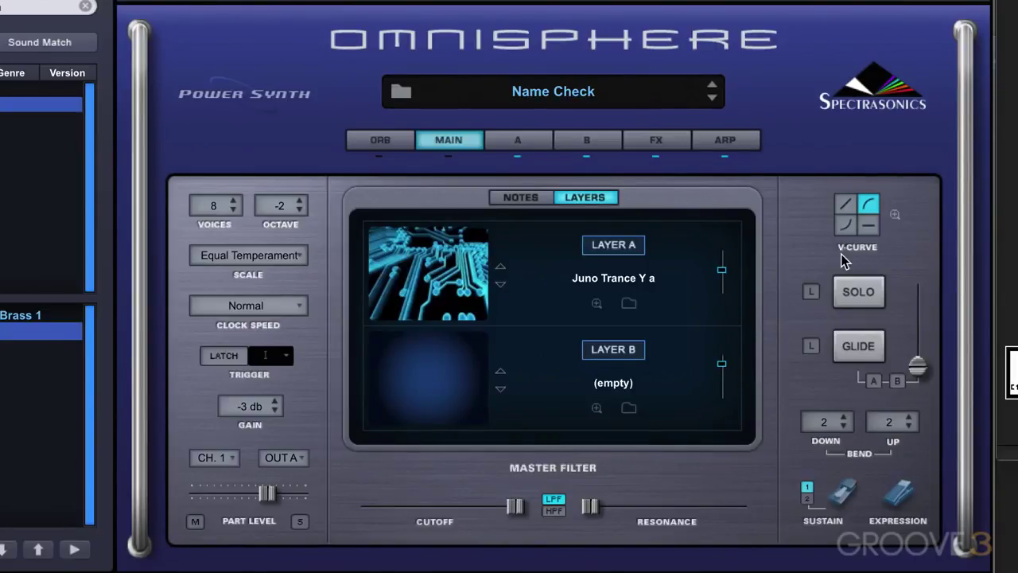